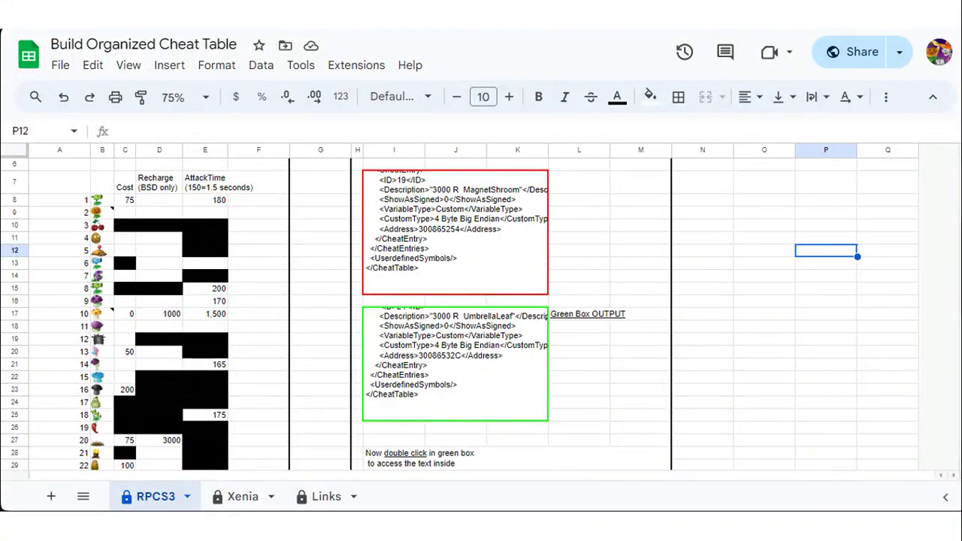
- Copy the red box I7:K15 XML and paste it as values only into green box I17:K25
scroll(481, 301, "up", 5)
left_click(488, 409)
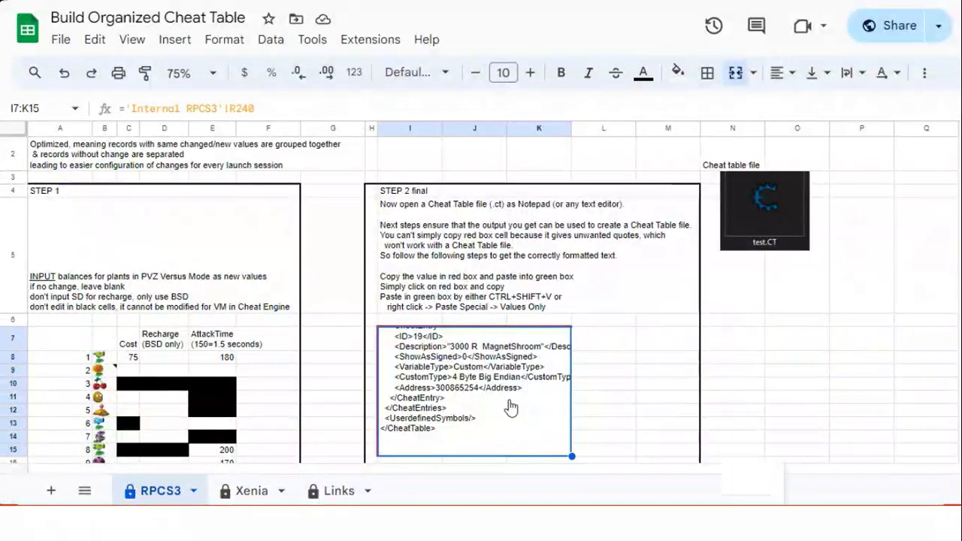
right_click(509, 405)
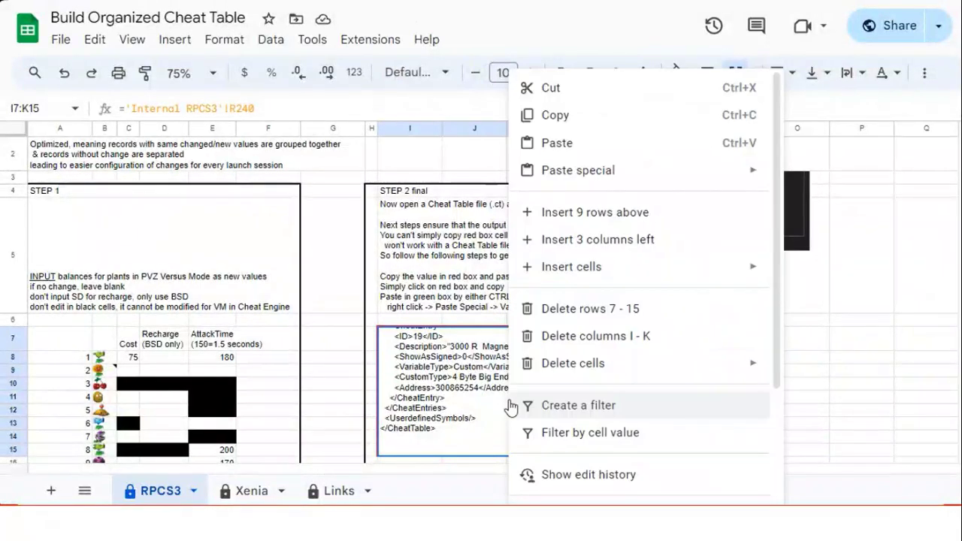
left_click(578, 120)
scroll(531, 287, "down", 5)
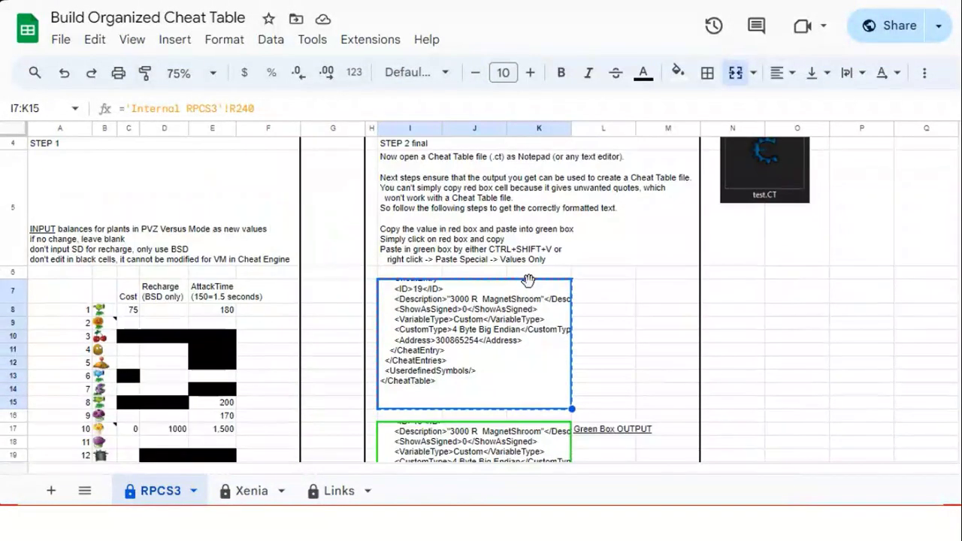
left_click(512, 332)
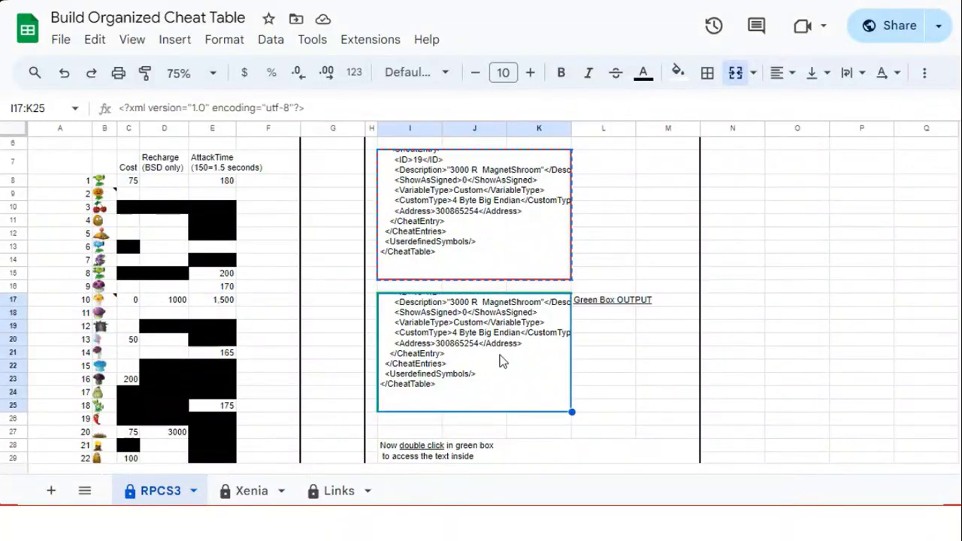
right_click(503, 361)
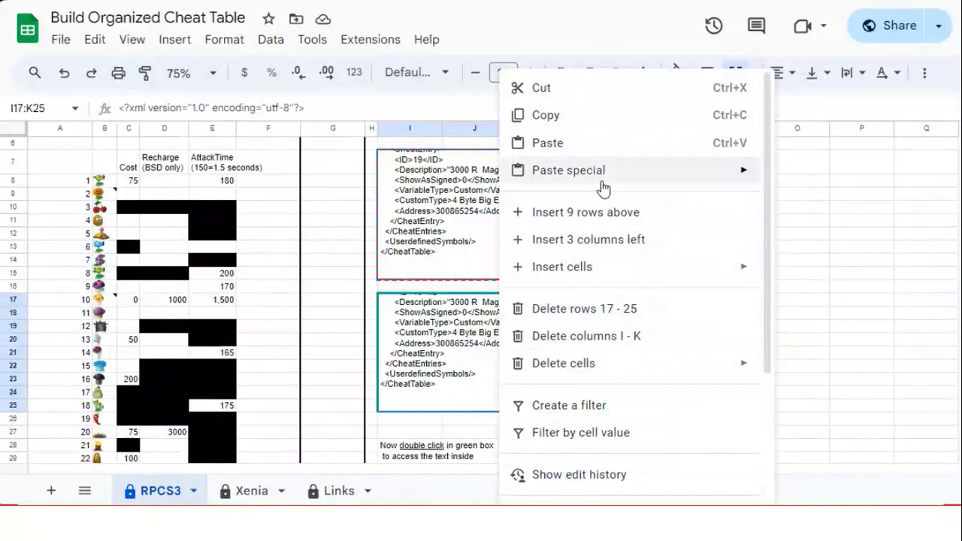
mouse_move(607, 186)
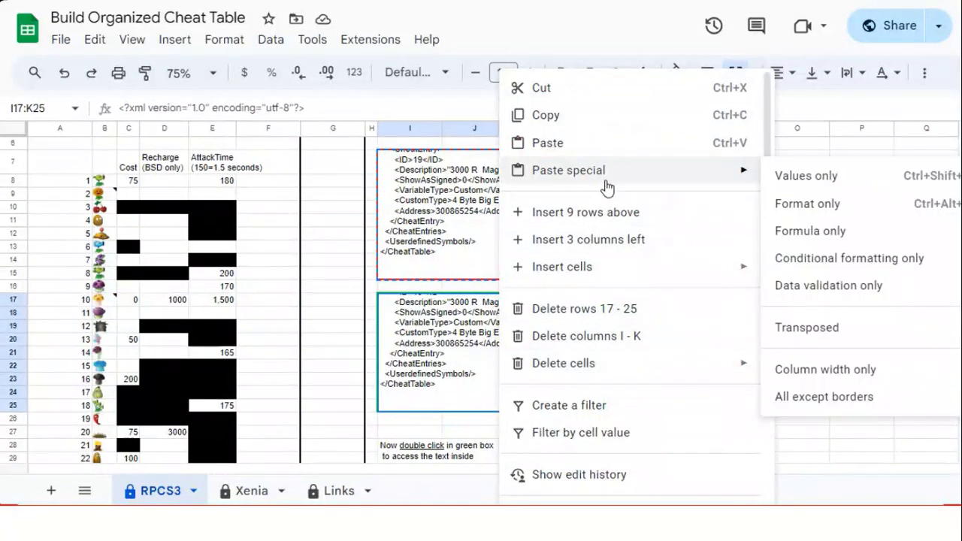
left_click(807, 176)
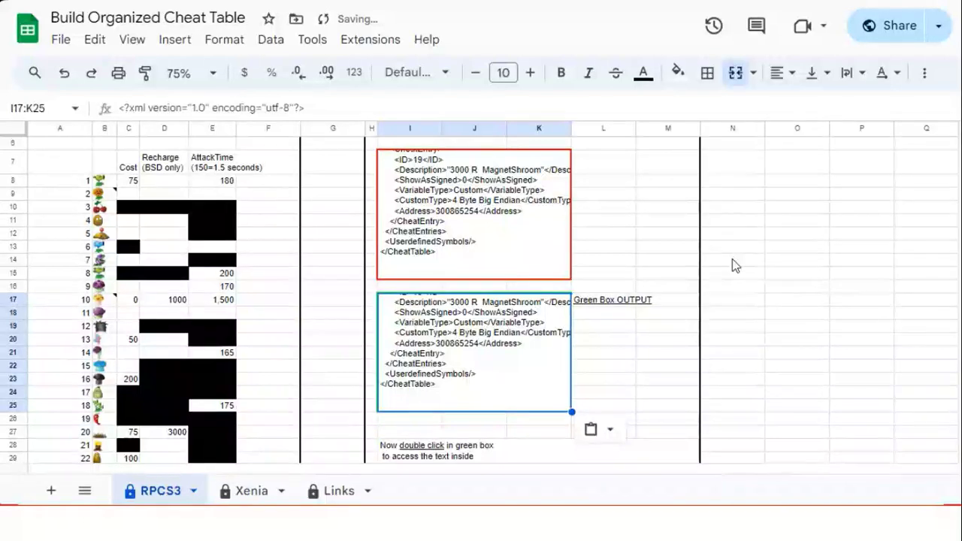
left_click(732, 299)
left_click(486, 385)
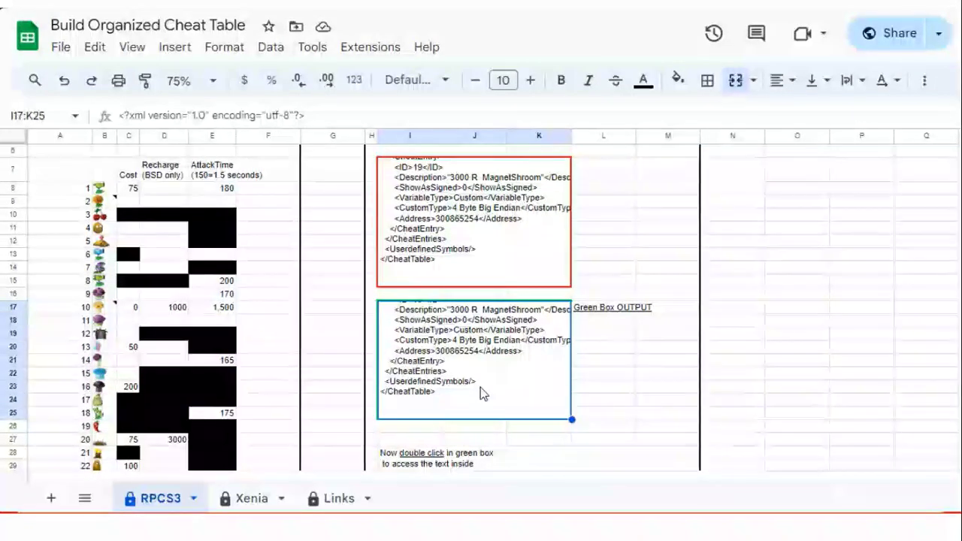
double_click(481, 387)
left_click(487, 353)
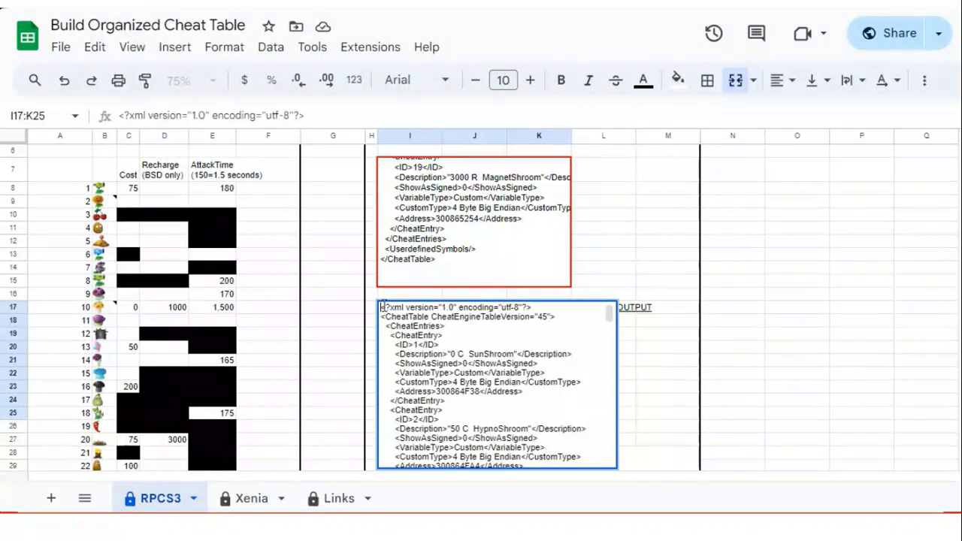
key("ctrl+a")
scroll(450, 348, "down", 15)
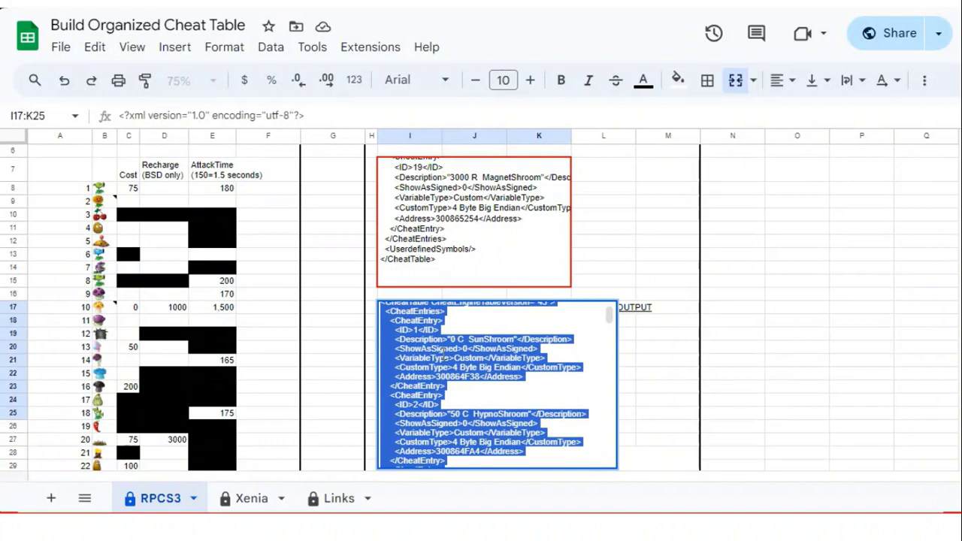
scroll(449, 348, "down", 5)
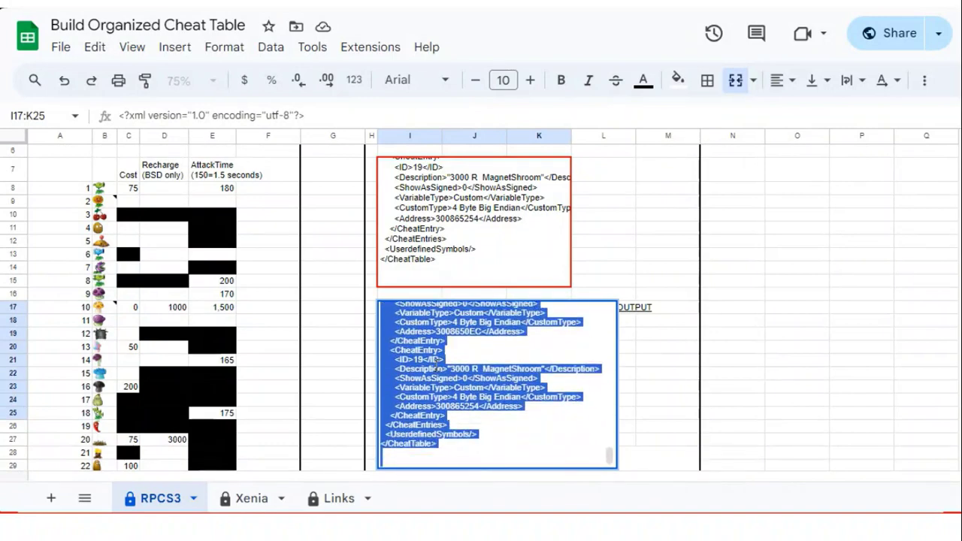
right_click(436, 364)
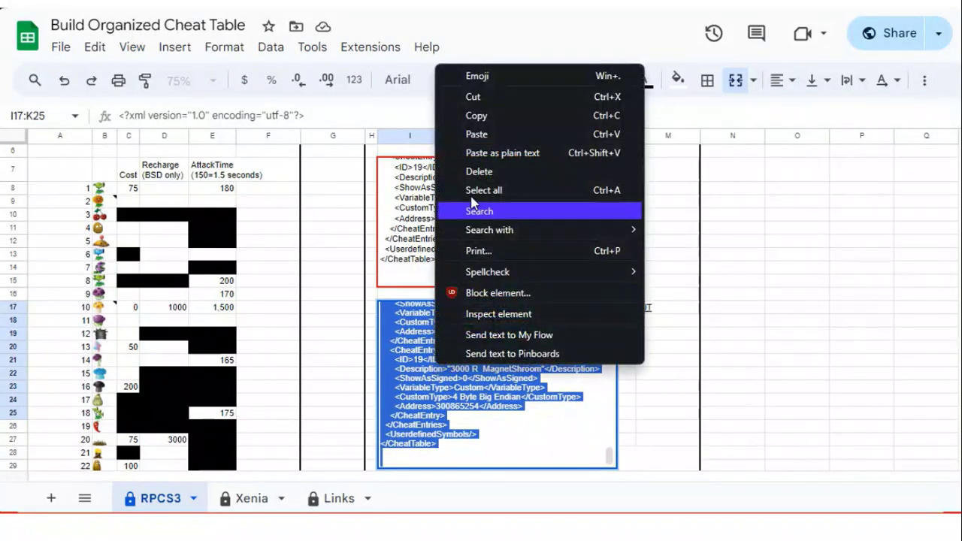
- Paste the copied plant cost entries into Cheat Engine's empty address list, then use the File menu
left_click(496, 119)
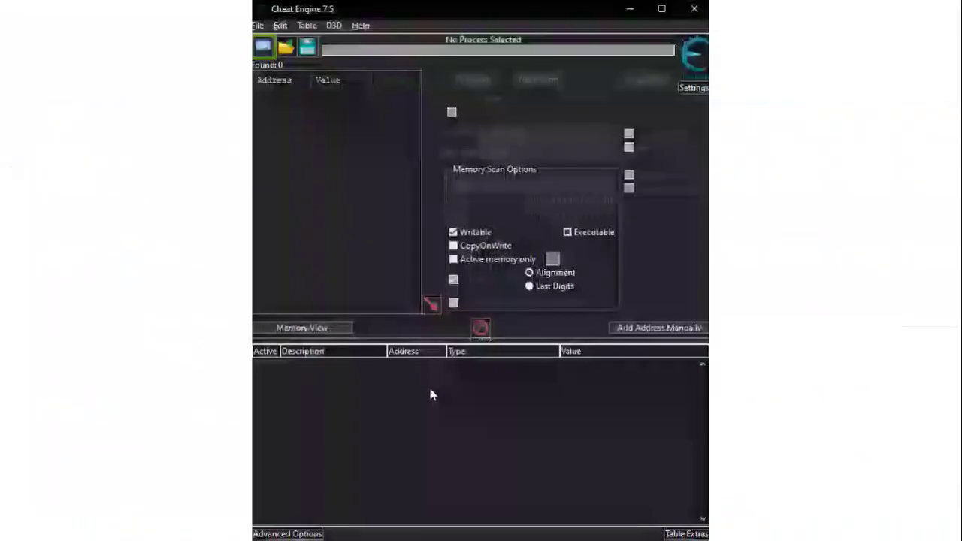
right_click(431, 394)
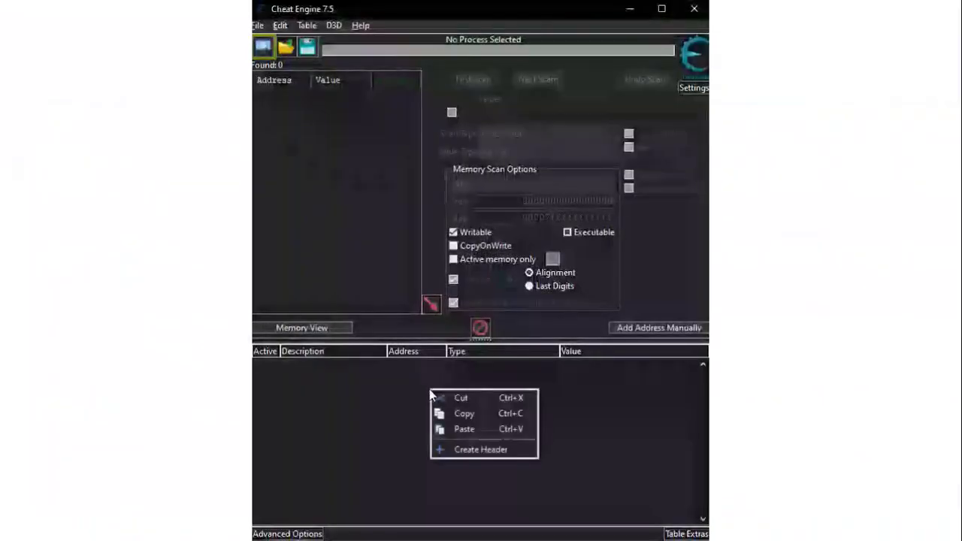
left_click(438, 429)
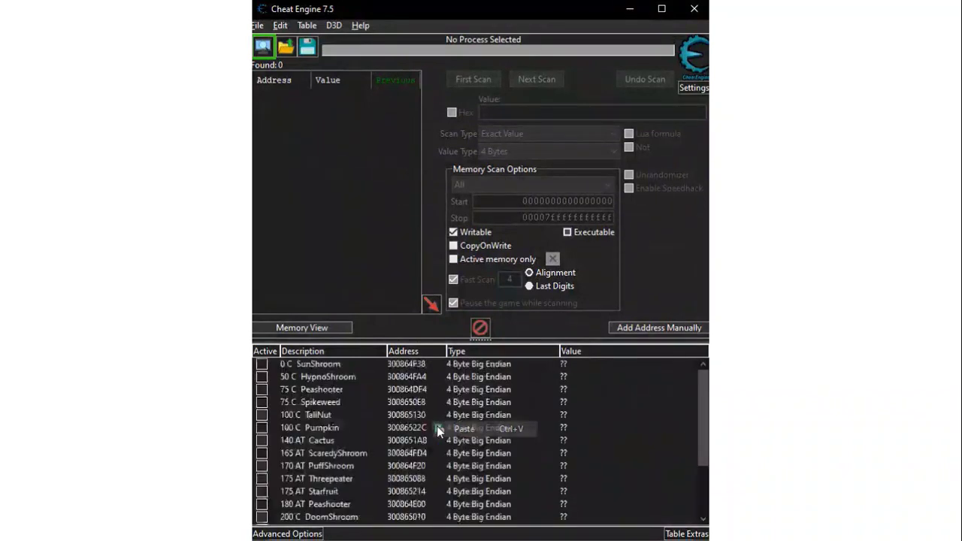
scroll(438, 430, "down", 1)
scroll(437, 425, "down", 1)
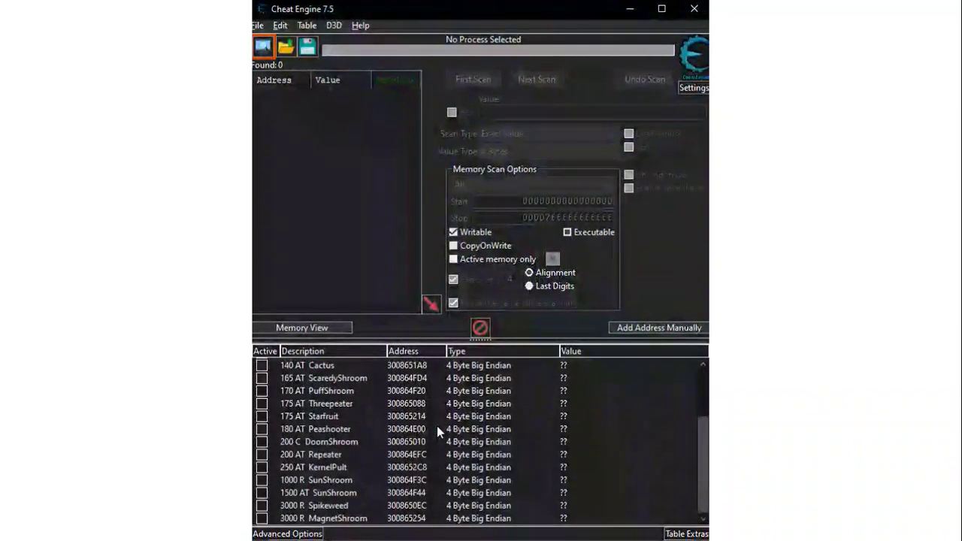
scroll(437, 425, "up", 2)
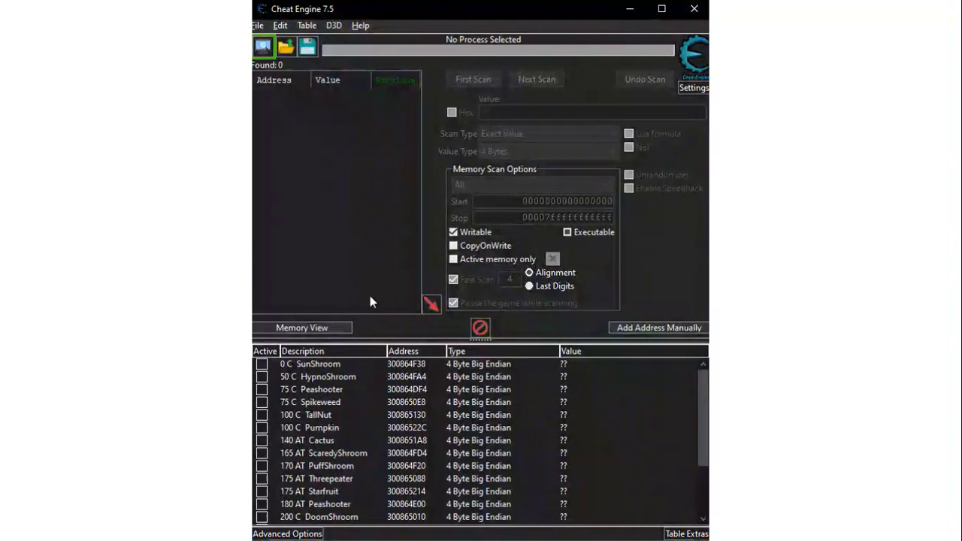
left_click(262, 44)
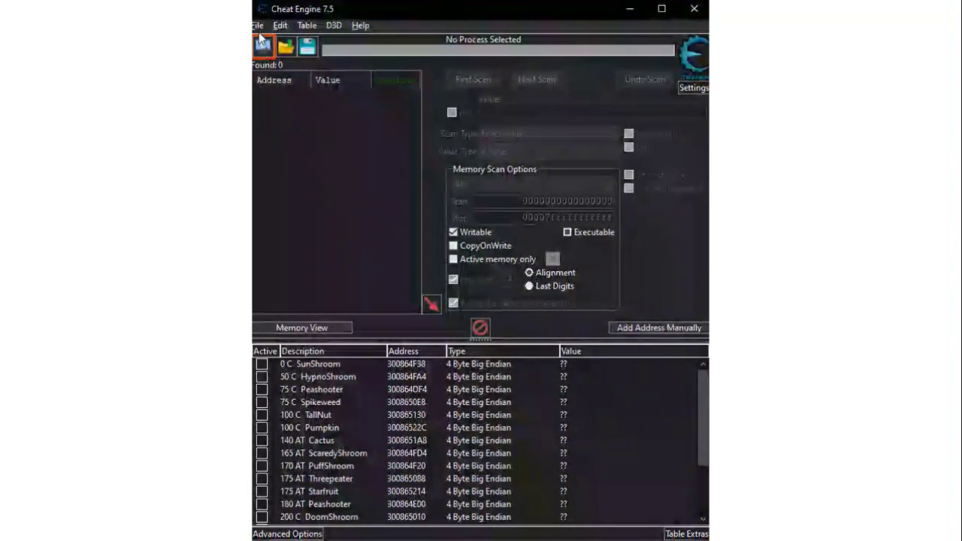
left_click(257, 24)
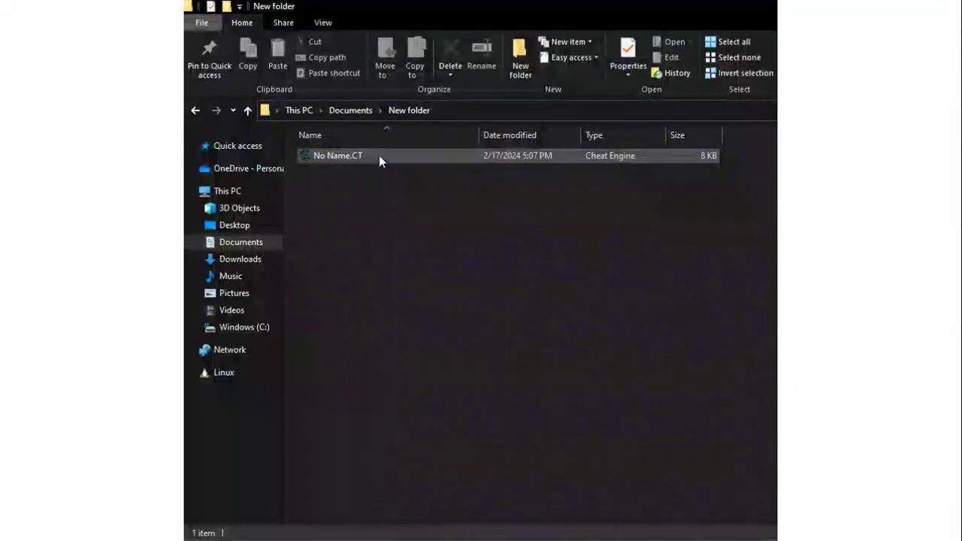
- Open No Name.CT with Notepad and move the Notepad window to the screen centre
left_click(378, 155)
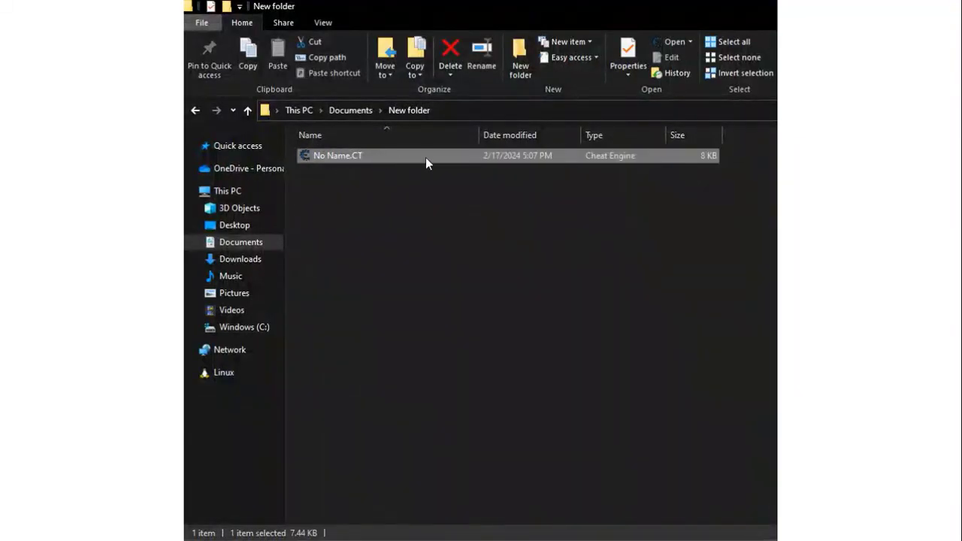
left_click(690, 41)
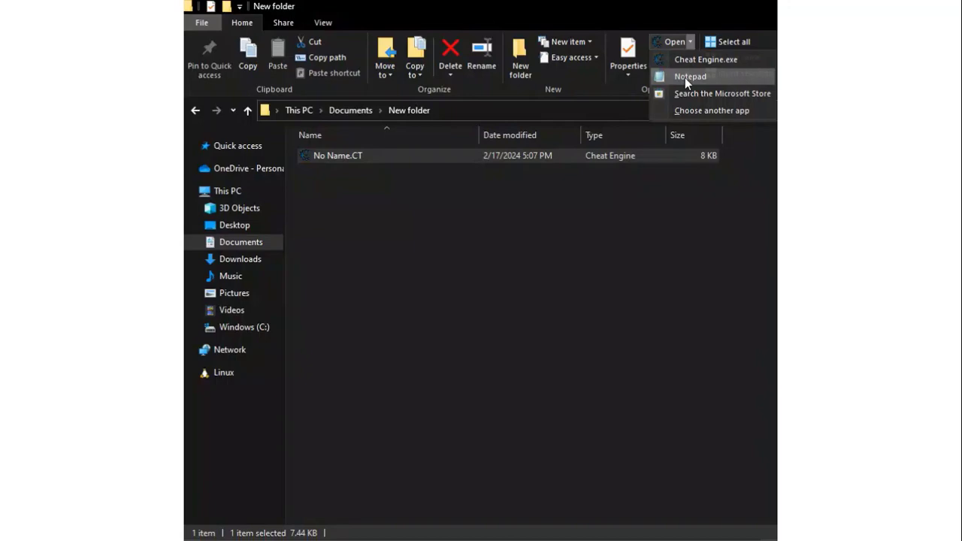
left_click(684, 77)
left_click_drag(695, 25, 468, 79)
- Delete all of No Name.CT's old text and paste in the generated CheatTable XML
left_click(412, 141)
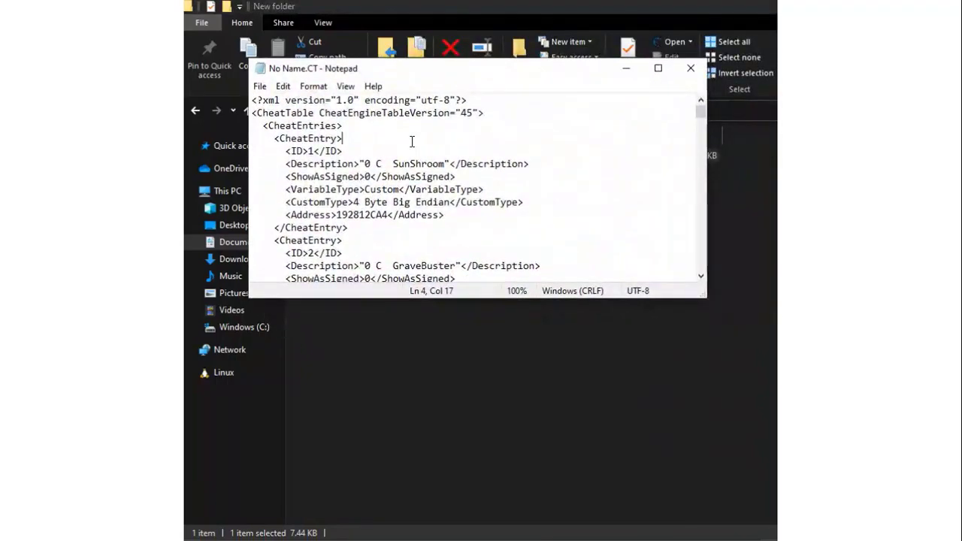
right_click(411, 142)
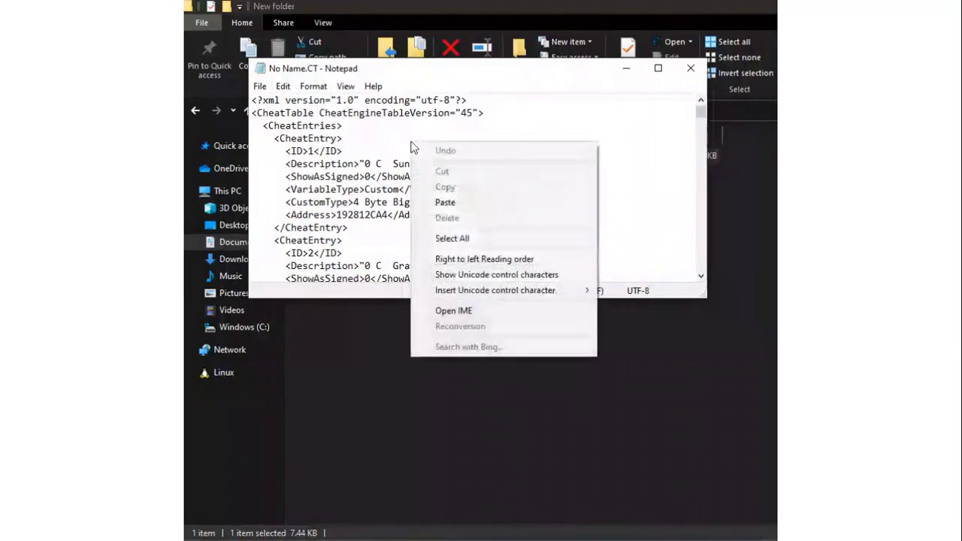
left_click(450, 240)
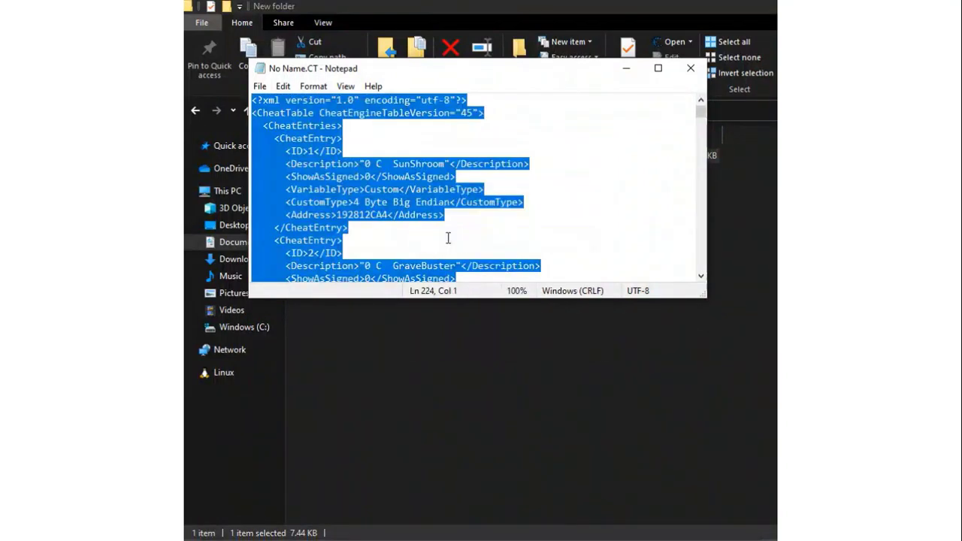
right_click(448, 239)
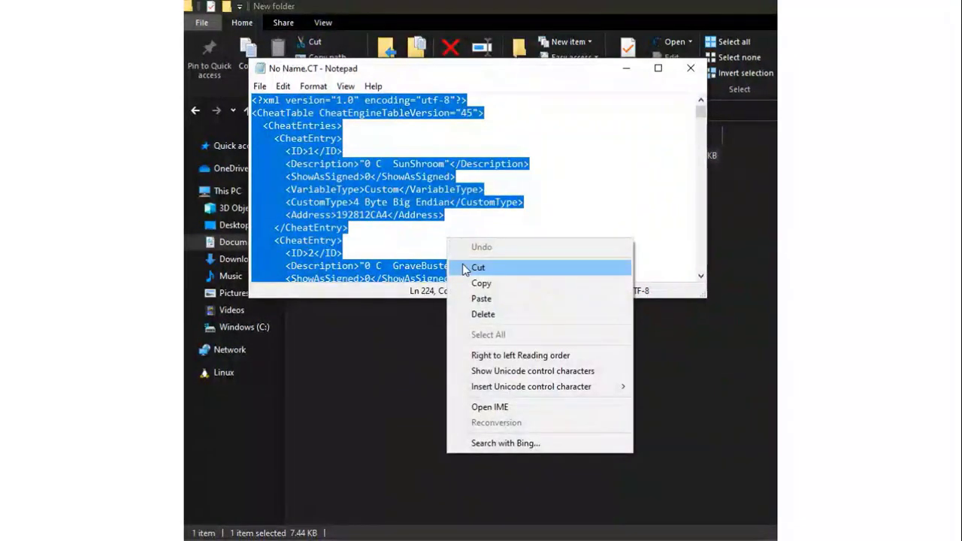
left_click(470, 315)
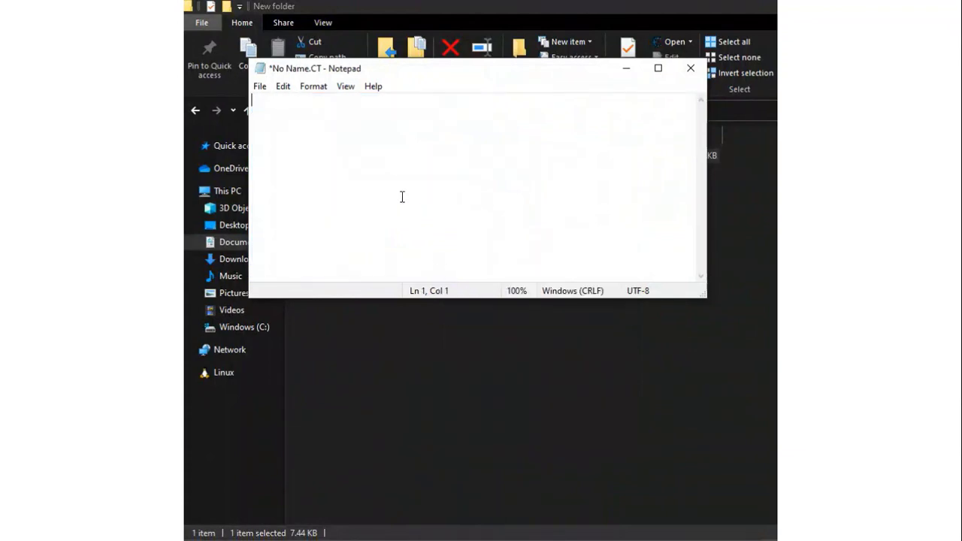
right_click(381, 126)
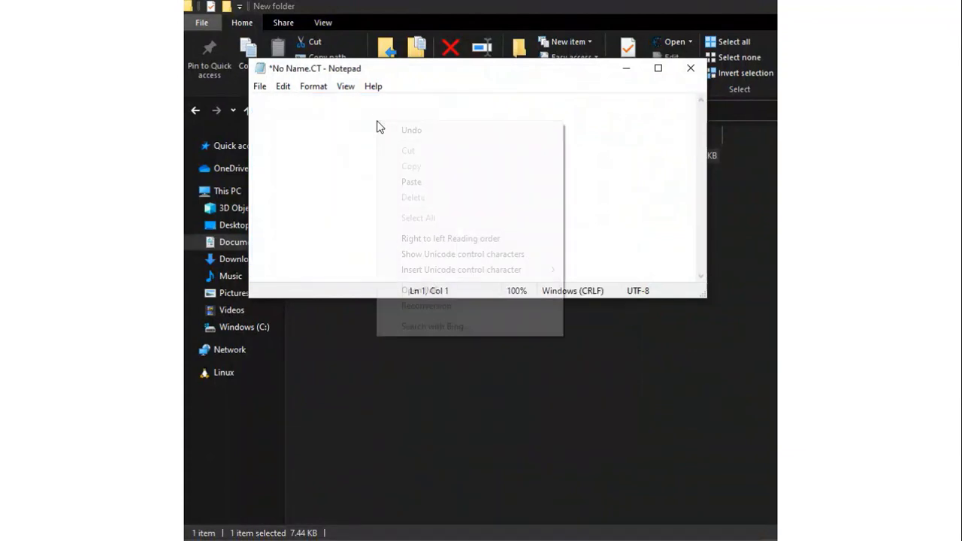
left_click(419, 182)
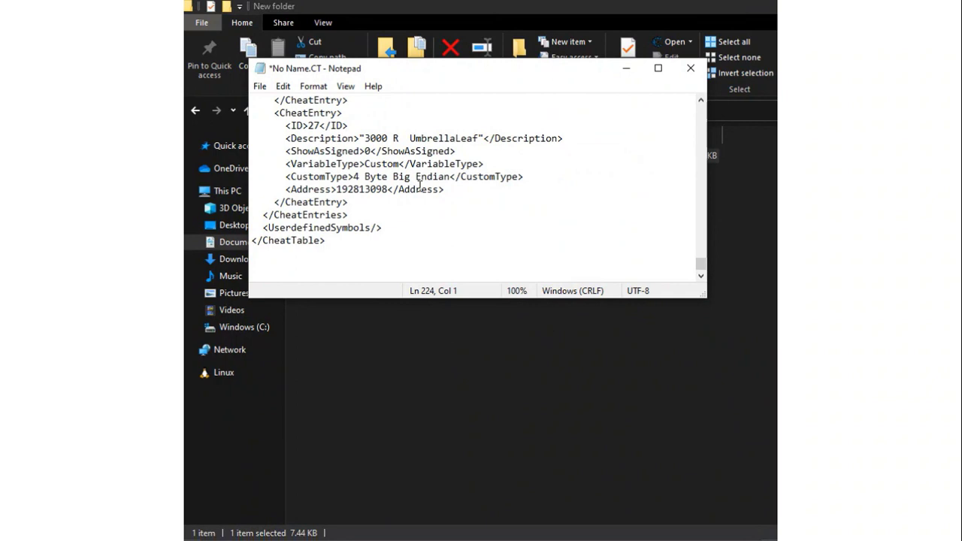
- Save the edited No Name.CT with Ctrl+S and close Notepad
right_click(411, 218)
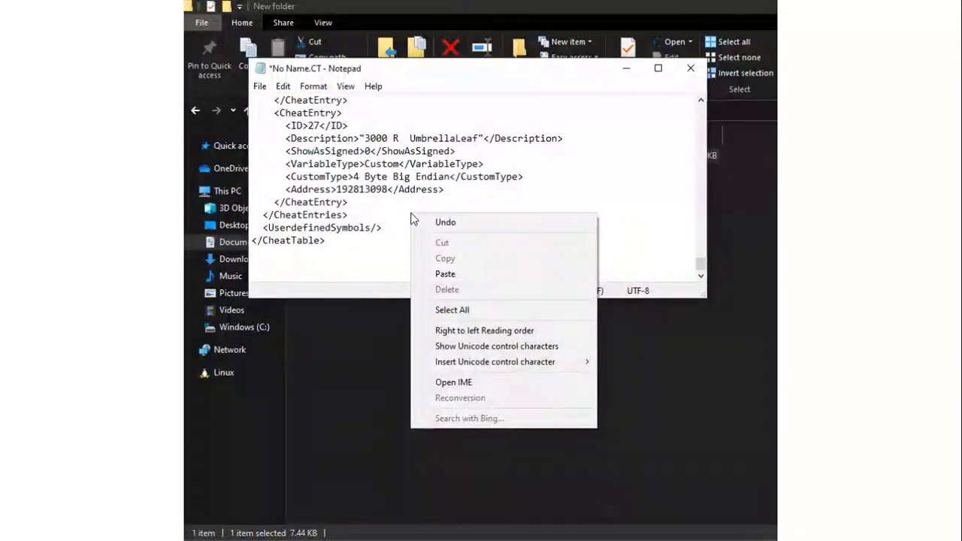
left_click(398, 225)
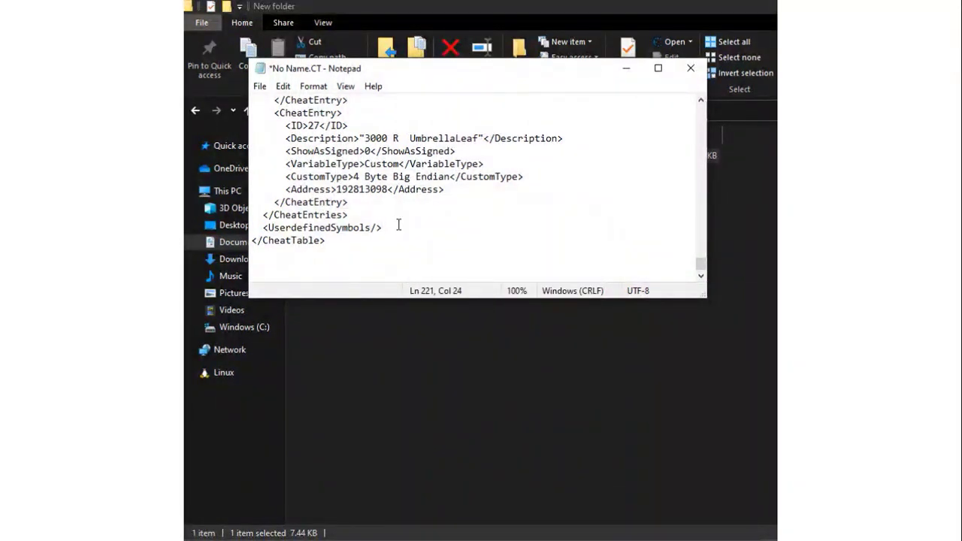
key("ctrl+s")
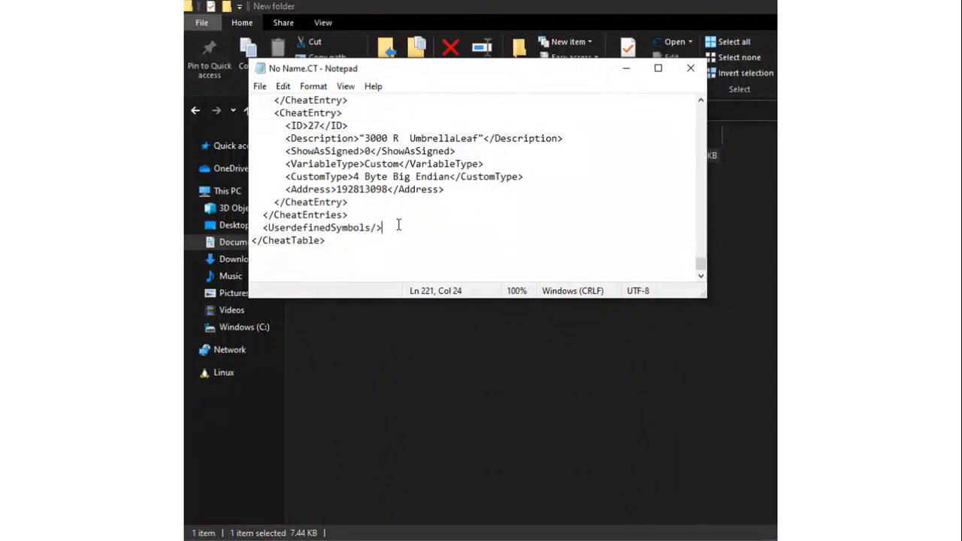
left_click(689, 70)
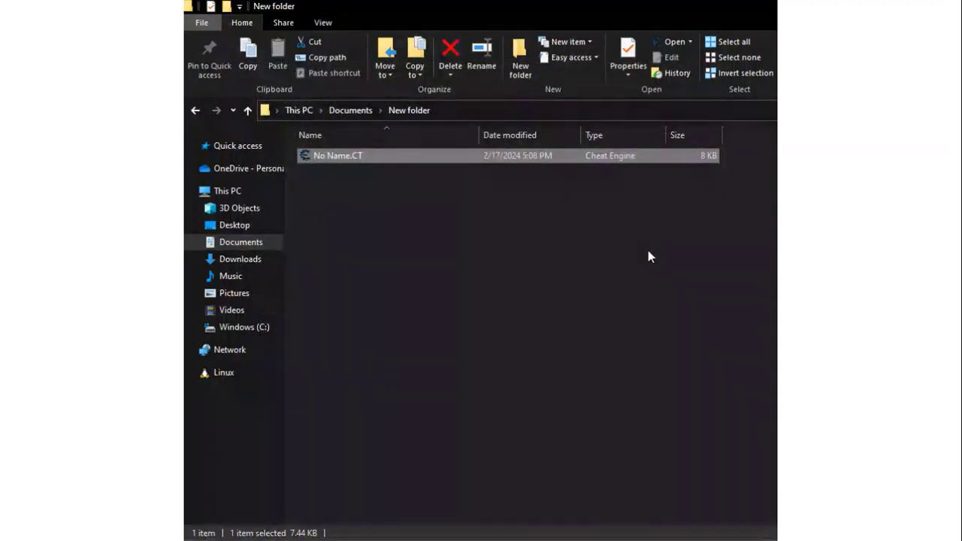